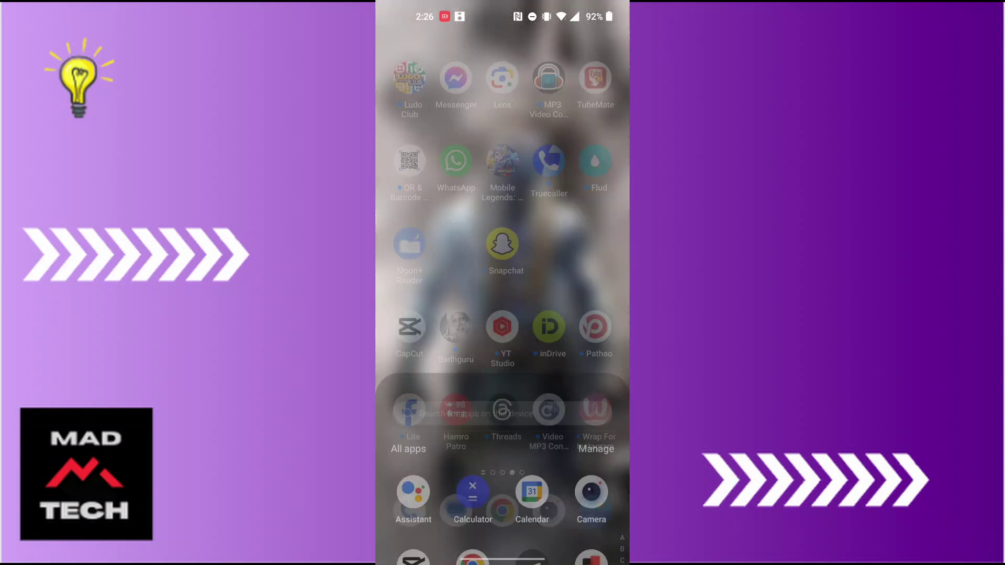
# Step: Launch TikTok from the Android app drawer
pyautogui.click(592, 226)
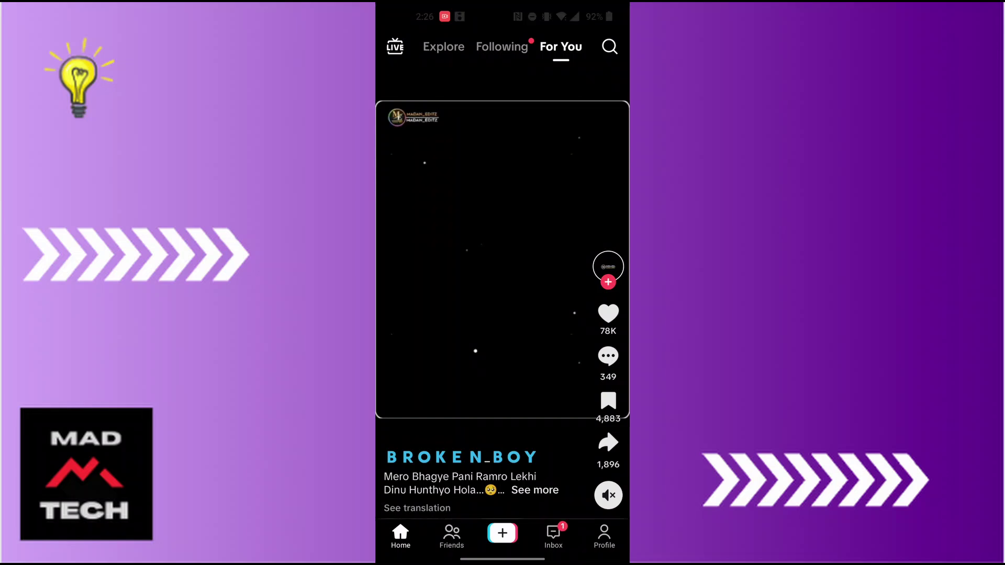
# Step: Switch from the For You feed to the TikTok Inbox
pyautogui.click(554, 536)
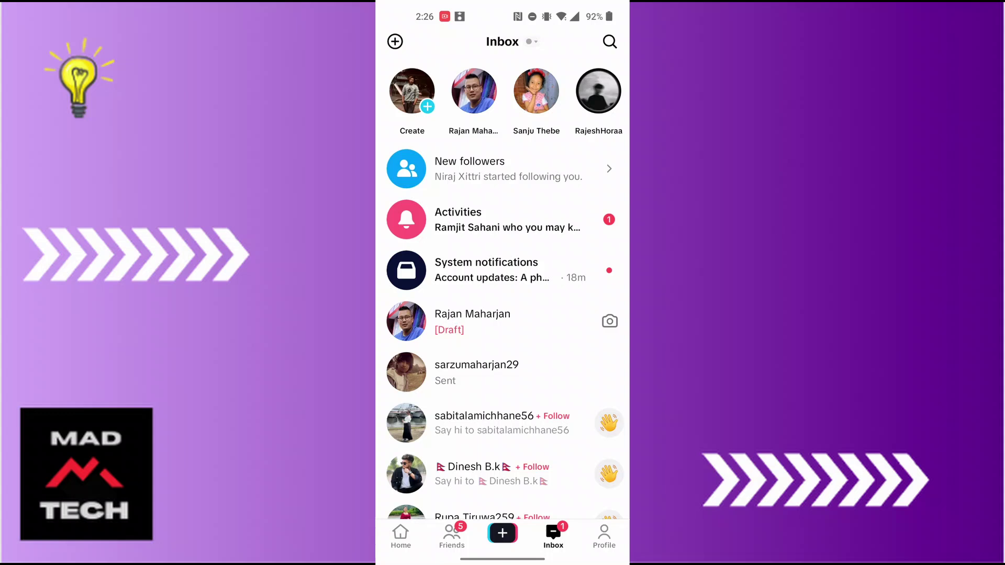
pyautogui.click(395, 41)
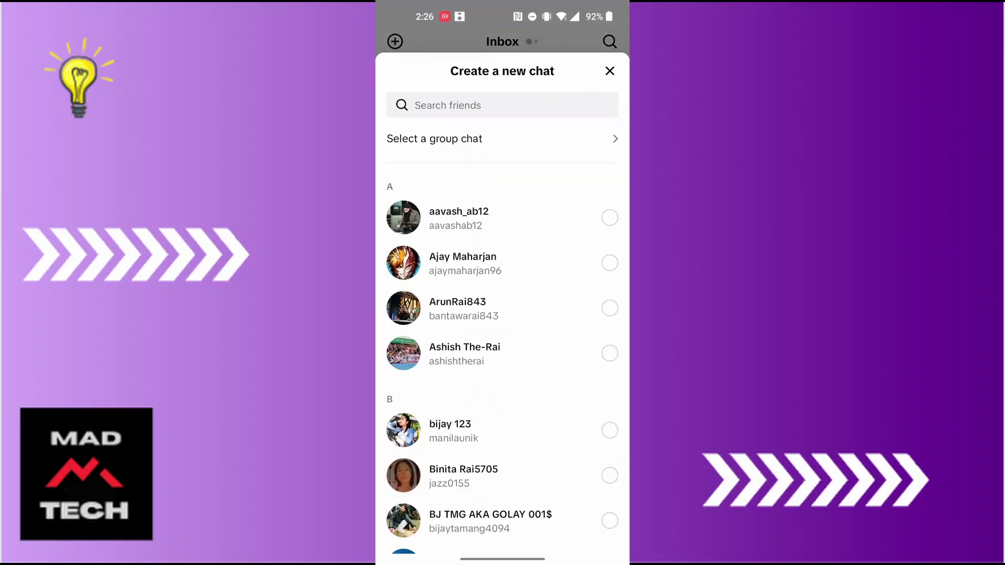
pyautogui.click(610, 307)
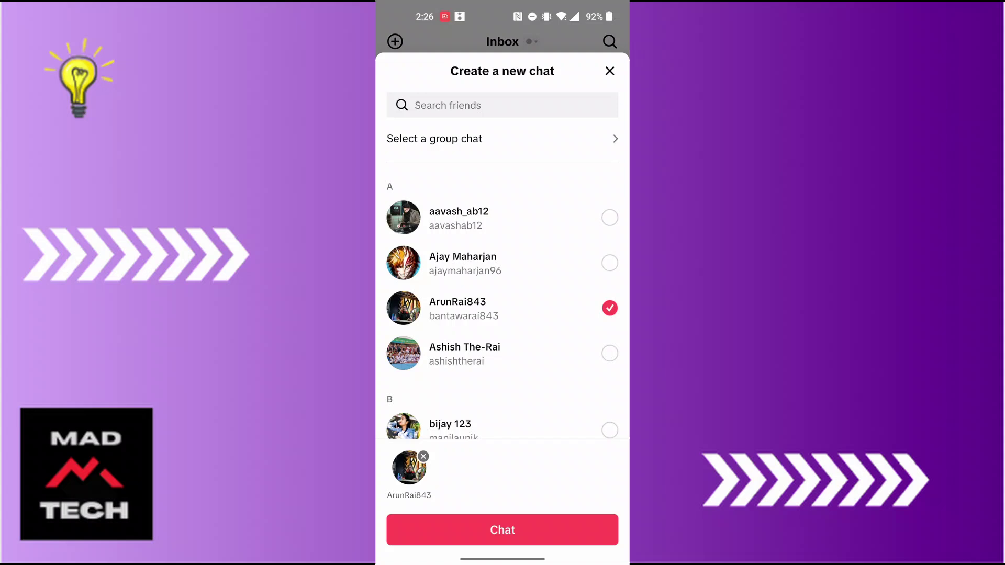
pyautogui.scroll(-3, 503, 315)
pyautogui.scroll(-4, 503, 315)
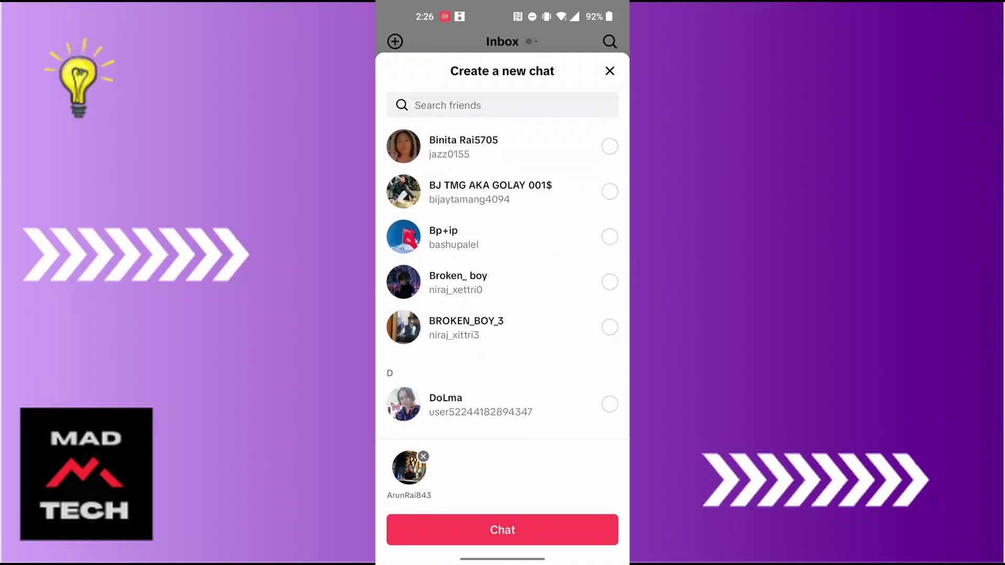
pyautogui.scroll(-3, 502, 315)
pyautogui.click(610, 392)
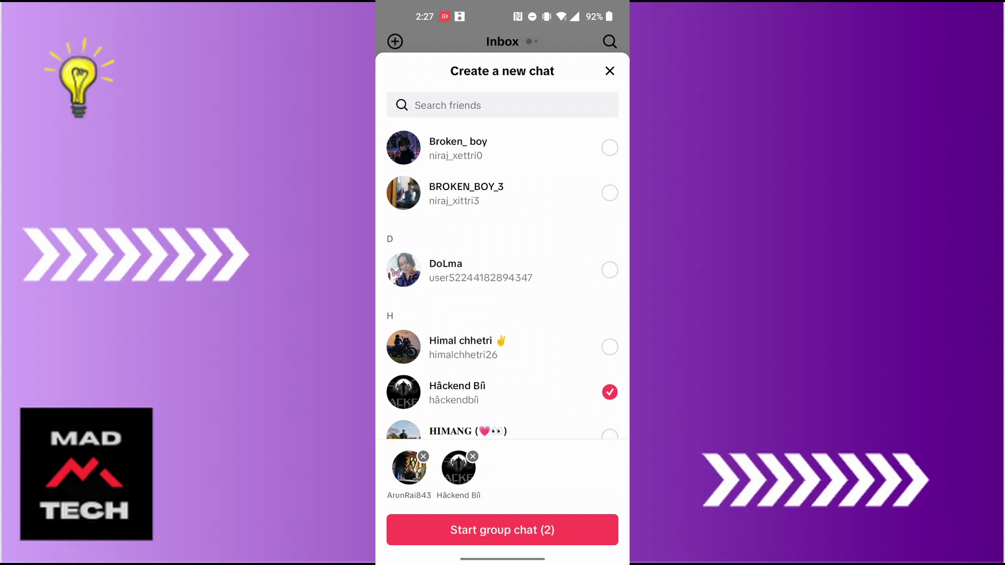
pyautogui.click(503, 529)
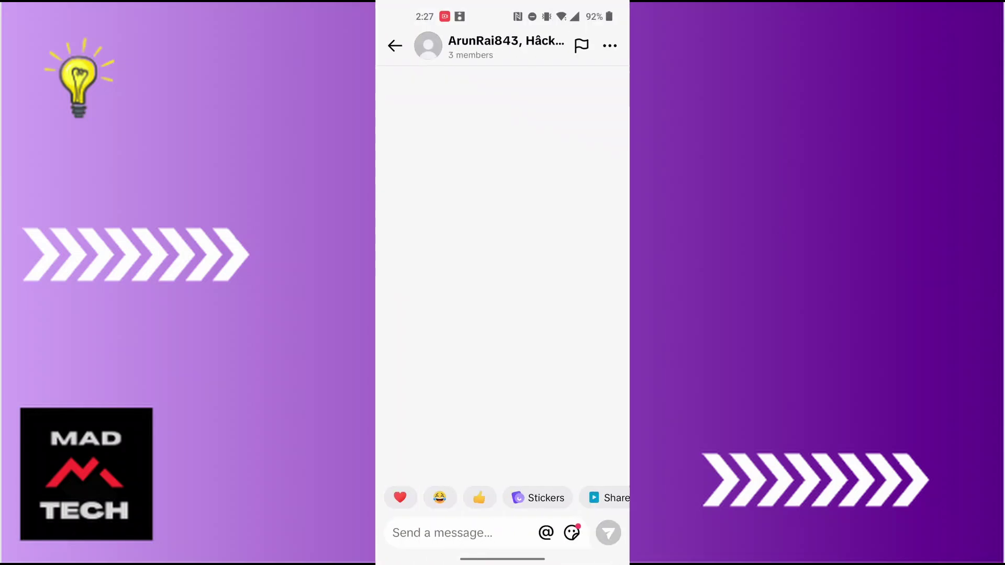